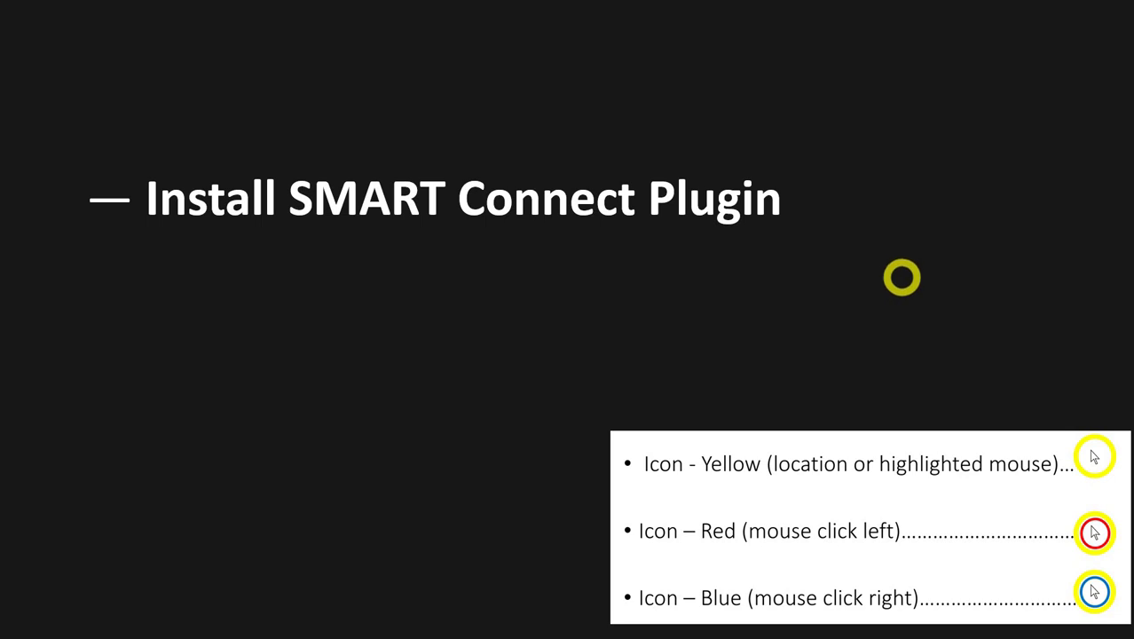
- End the 'Install SMART Connect Plugin' PowerPoint slideshow and return to editing view
{"action": "key", "text": "super+n"}
{"action": "key", "text": "Escape"}
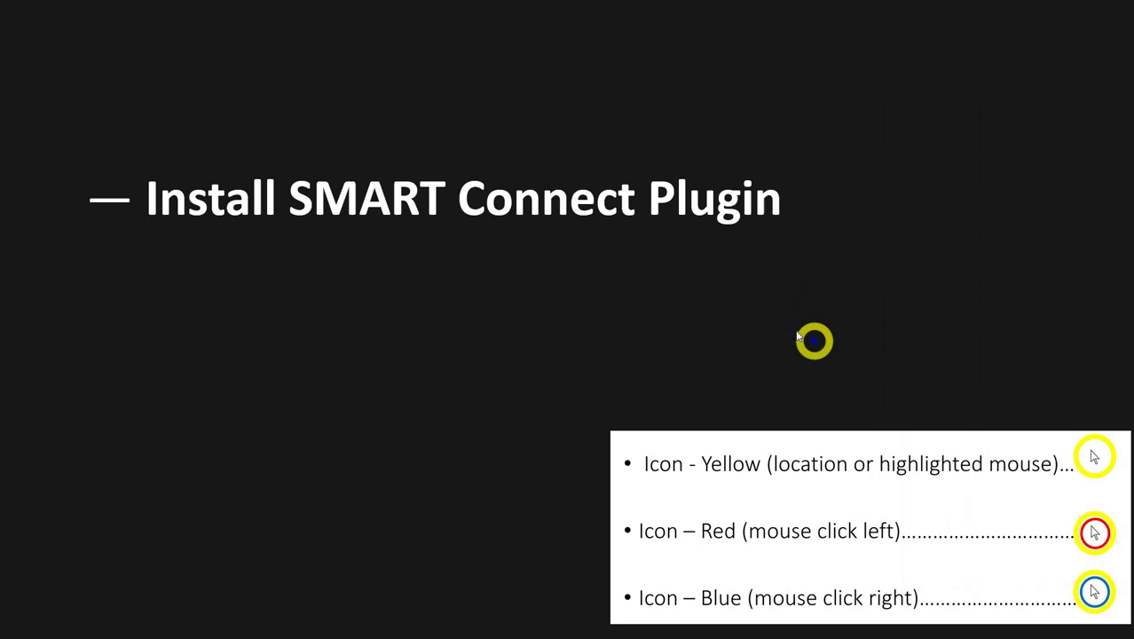
{"action": "right_click", "coordinate": [796, 332]}
{"action": "left_click", "coordinate": [851, 588]}
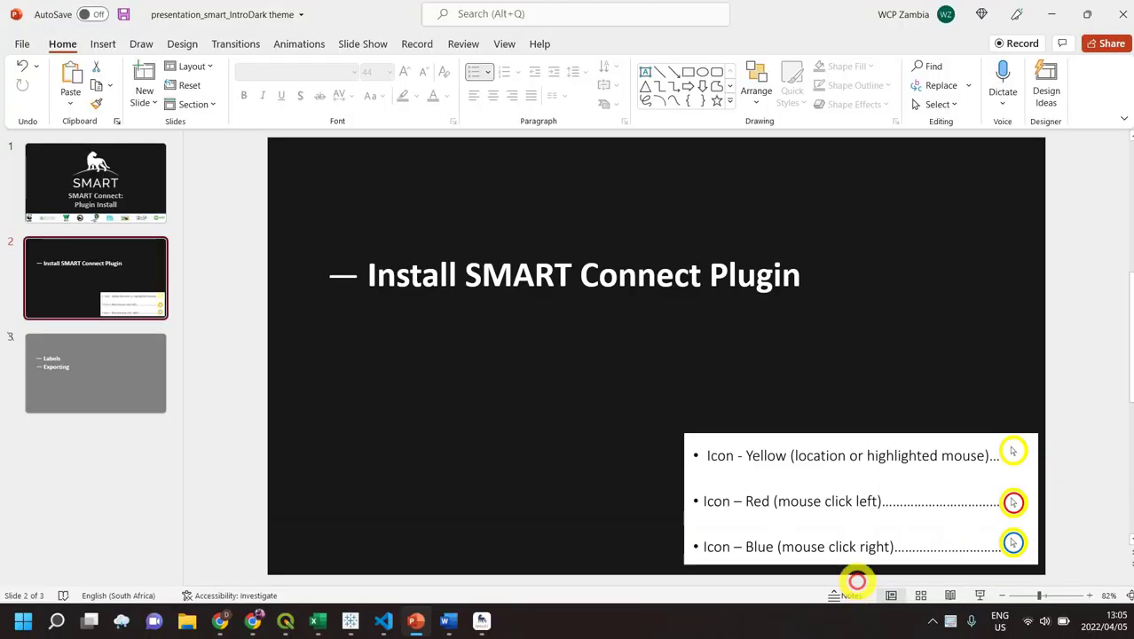
- Minimize the presentation and close the Windows notifications and calendar panel
{"action": "left_click", "coordinate": [1048, 14]}
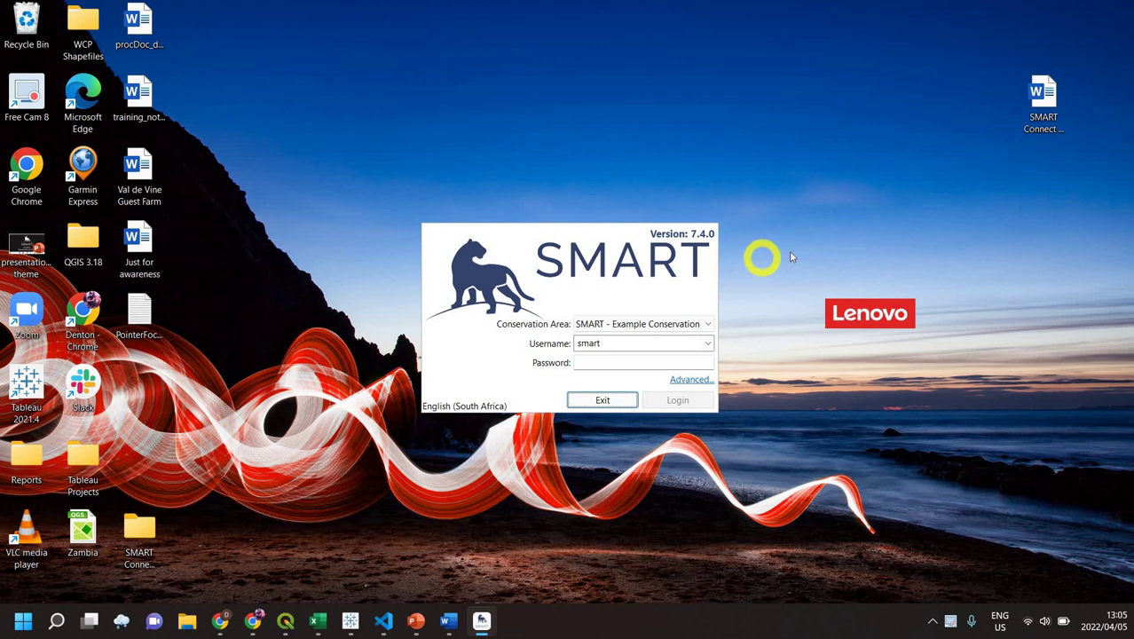
{"action": "key", "text": "super+n"}
{"action": "left_click", "coordinate": [771, 156]}
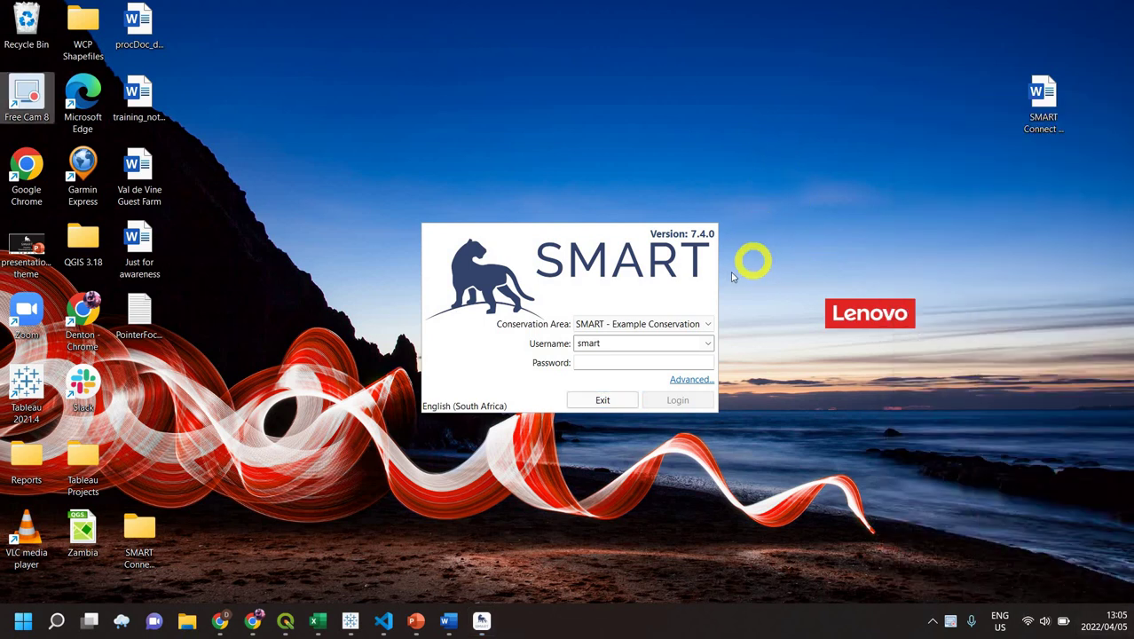
- Log into the Example Conservation Area with the password, then maximize the SMART window
{"action": "left_click", "coordinate": [707, 327]}
{"action": "left_click", "coordinate": [706, 332]}
{"action": "left_click", "coordinate": [583, 365]}
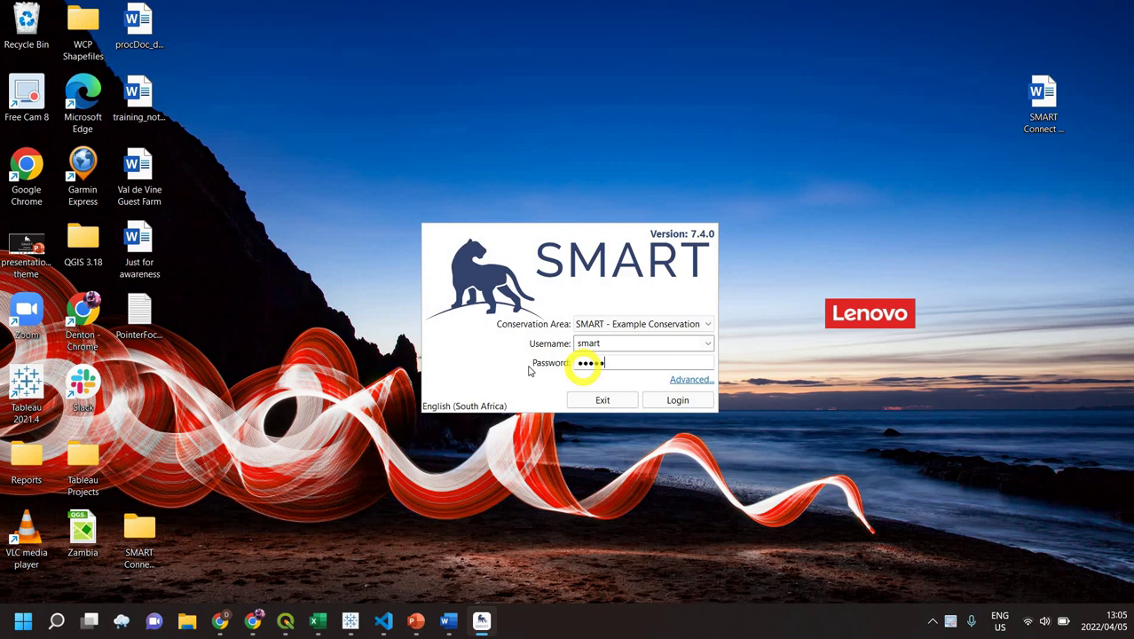
{"action": "type", "text": "smart"}
{"action": "left_click", "coordinate": [693, 400]}
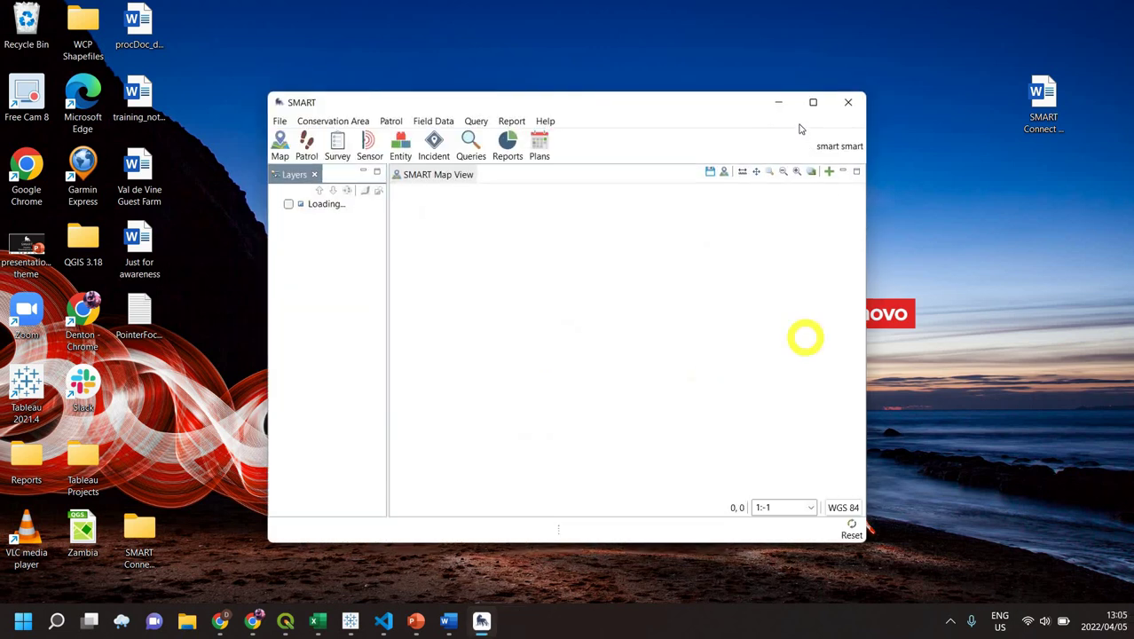
{"action": "left_click", "coordinate": [814, 106]}
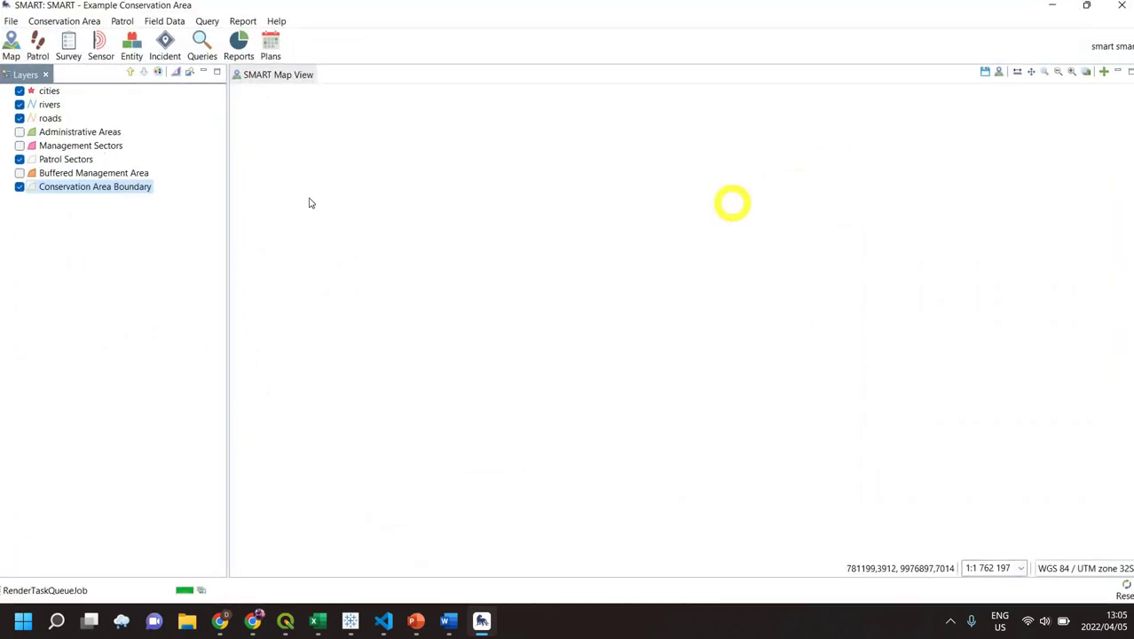
- Select all 16 plug-ins from the Local SMART Core Update Site (7.4.0) via Install New Plugins and continue
{"action": "left_click", "coordinate": [12, 21]}
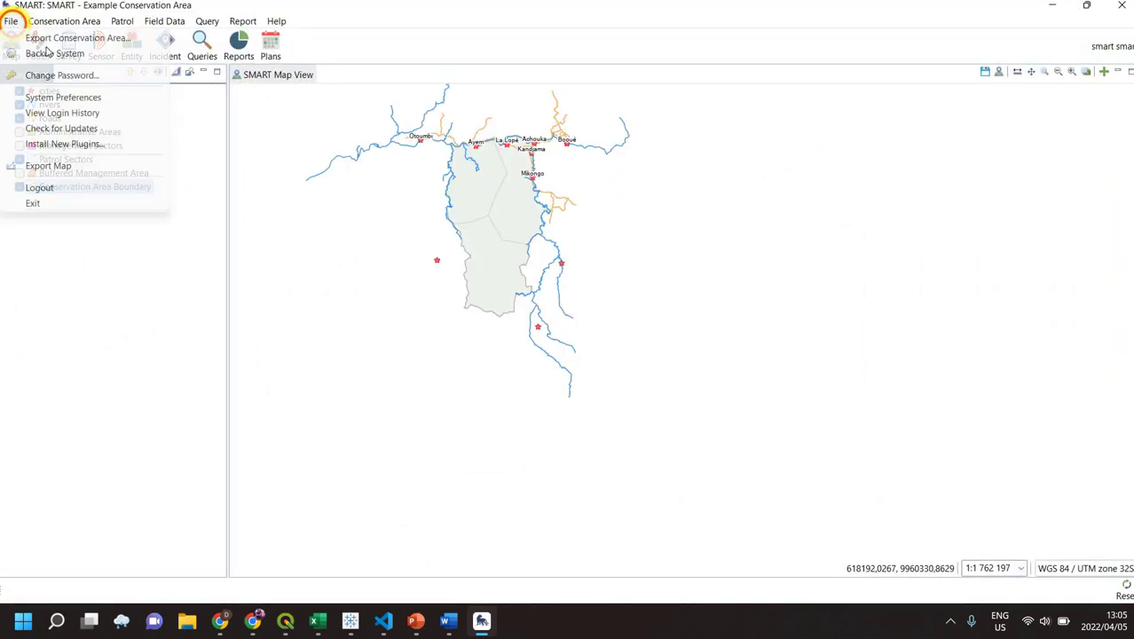
{"action": "left_click", "coordinate": [100, 144]}
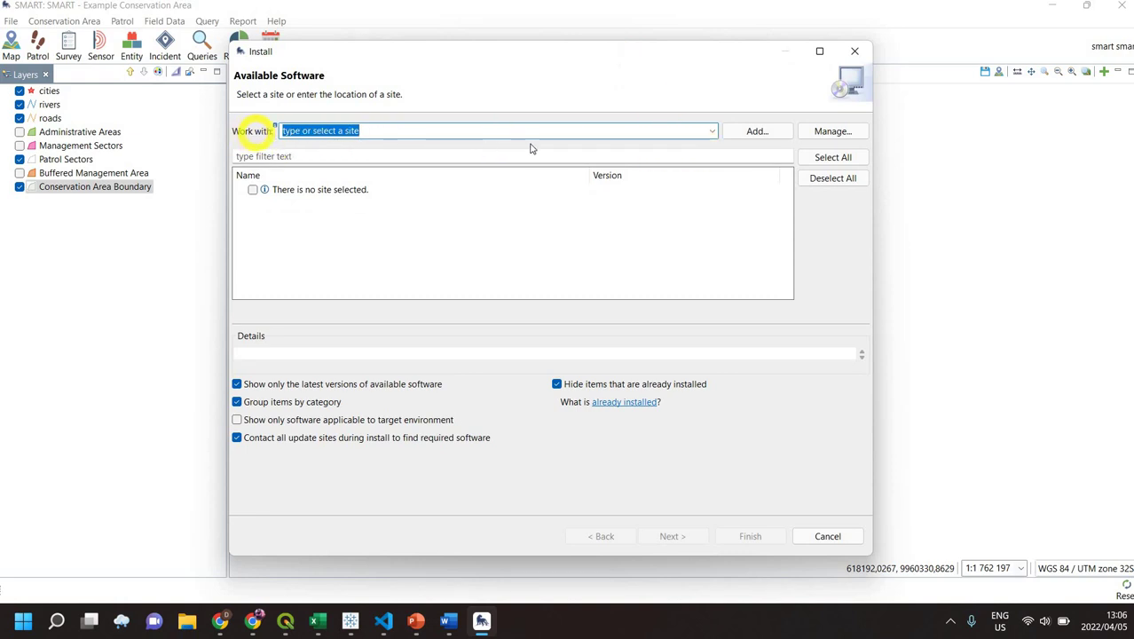
{"action": "left_click", "coordinate": [708, 133]}
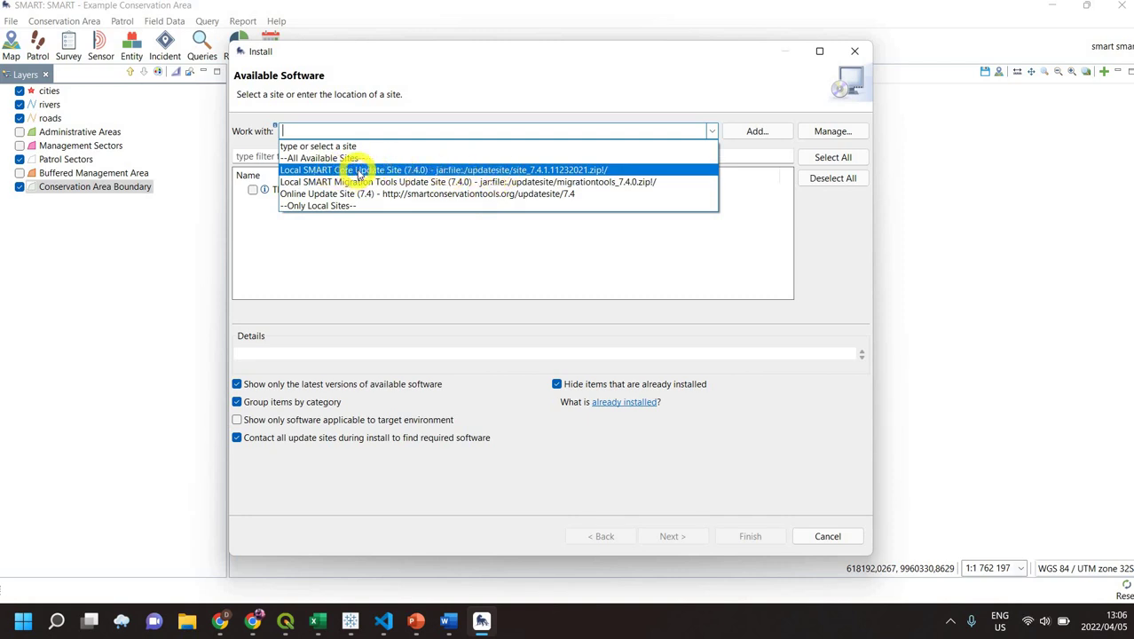
{"action": "left_click", "coordinate": [360, 170]}
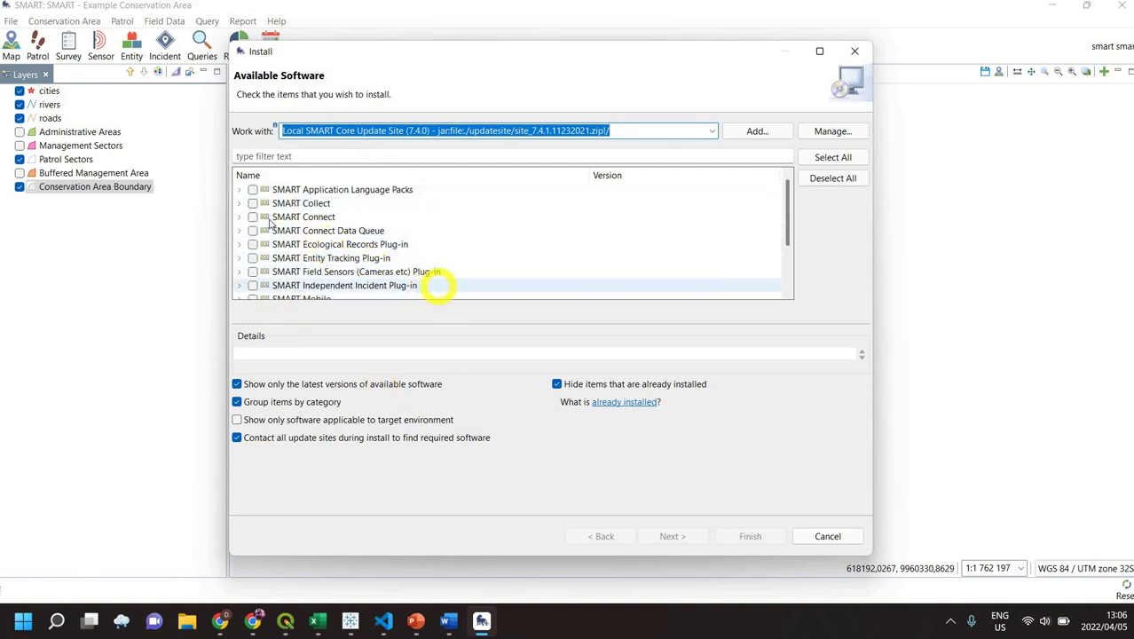
{"action": "left_click", "coordinate": [833, 158]}
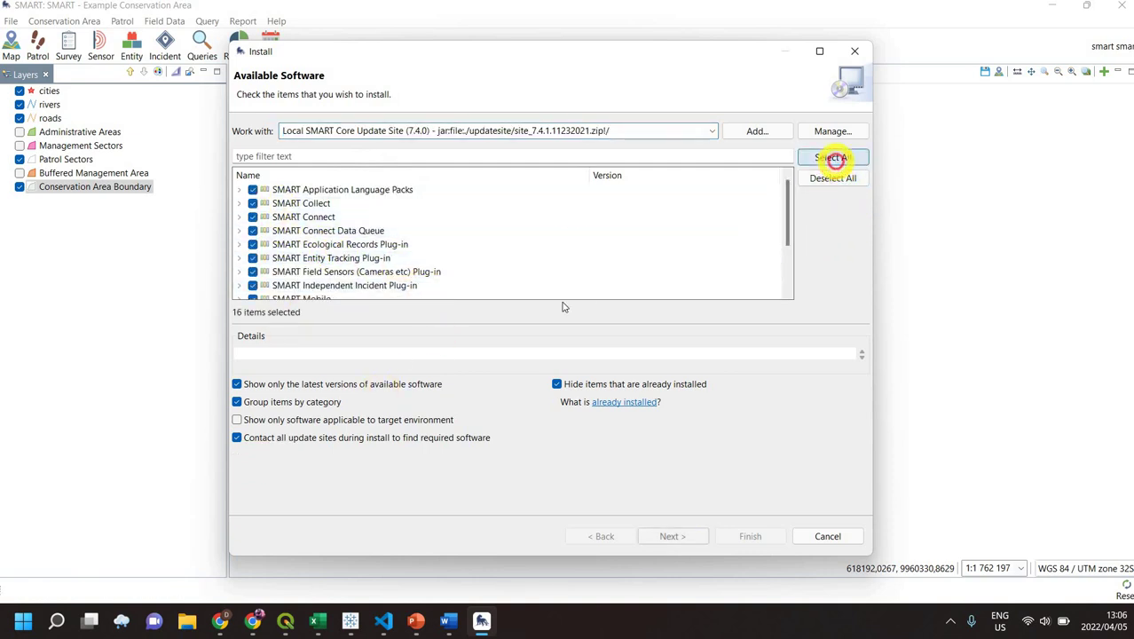
{"action": "left_click", "coordinate": [674, 537]}
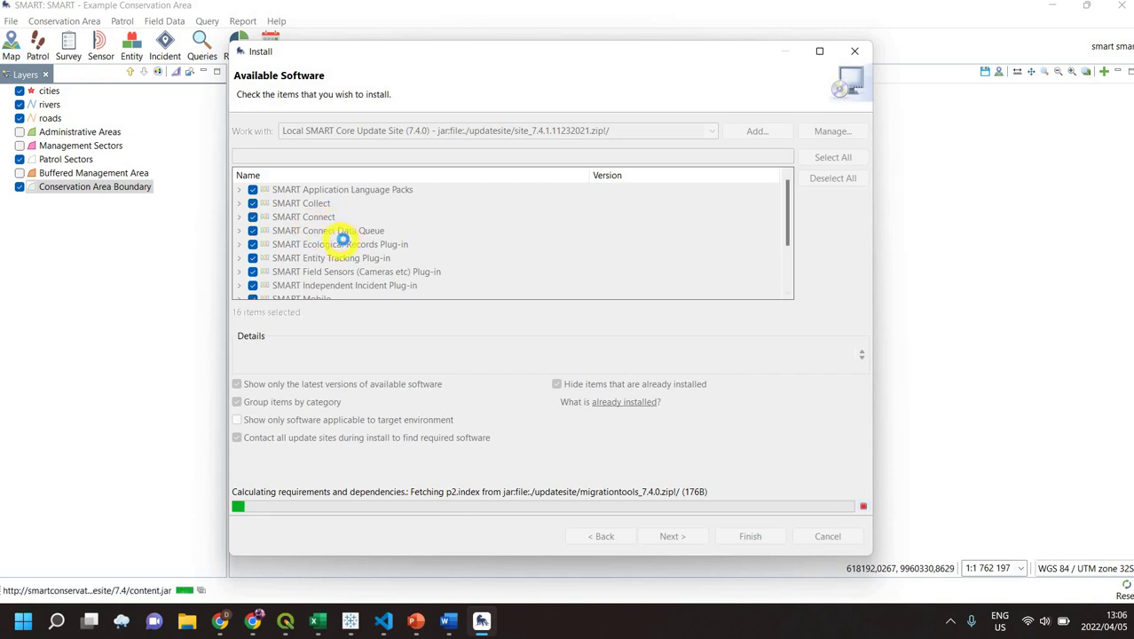
- Clear the Windows notification and calendar flyouts to return to the Install Details list of Collect and Connect modules
{"action": "key", "text": "super+n"}
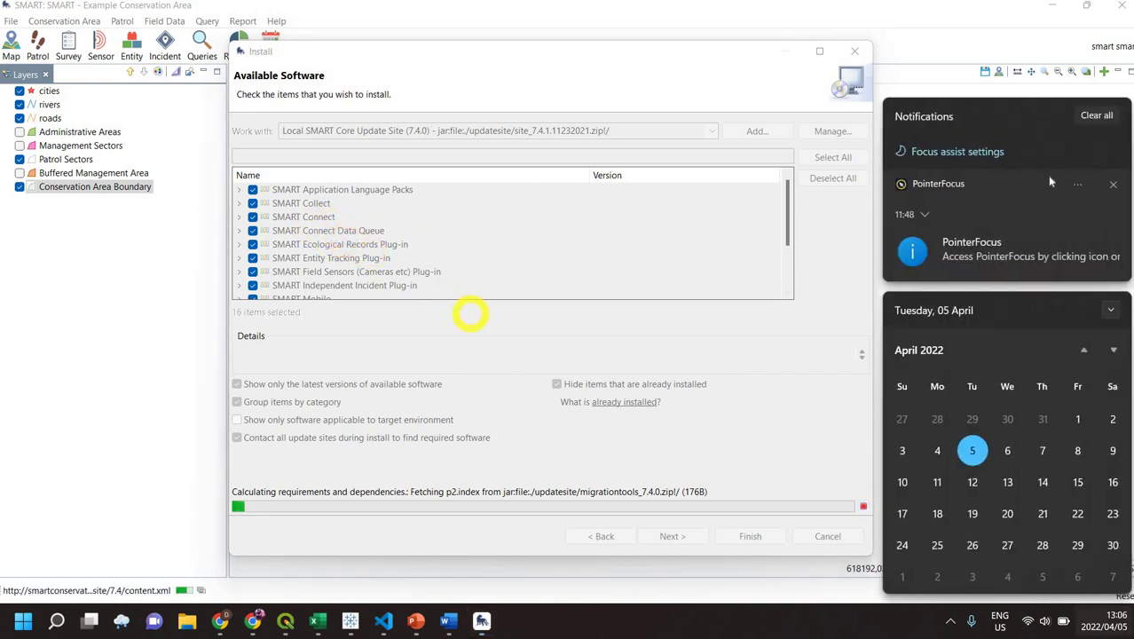
{"action": "left_click", "coordinate": [1097, 115]}
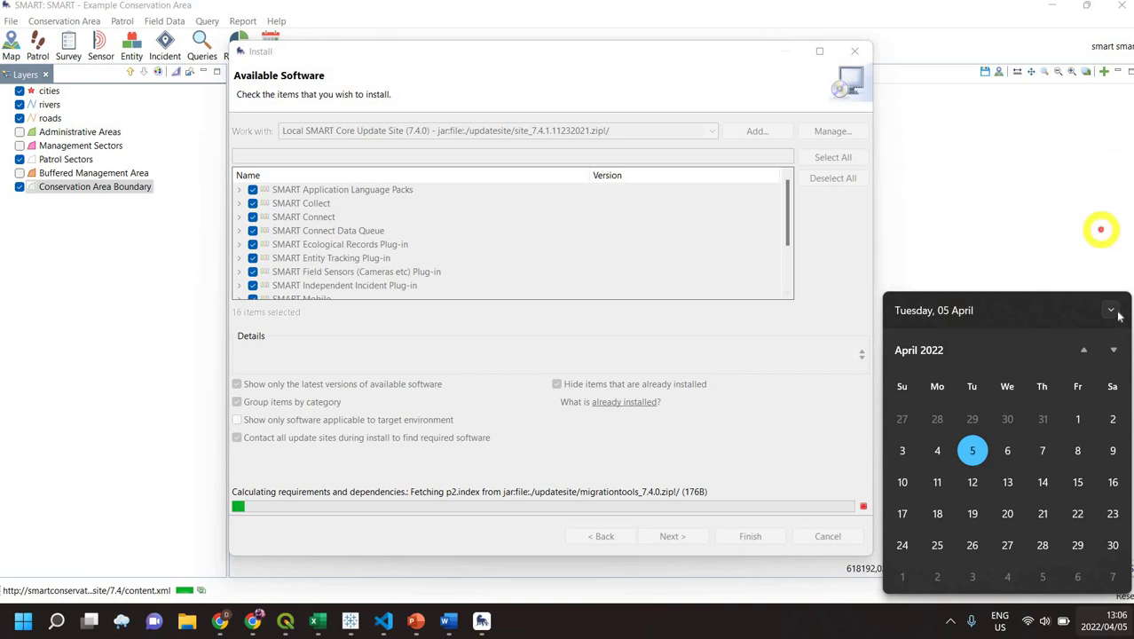
{"action": "left_click", "coordinate": [1111, 310]}
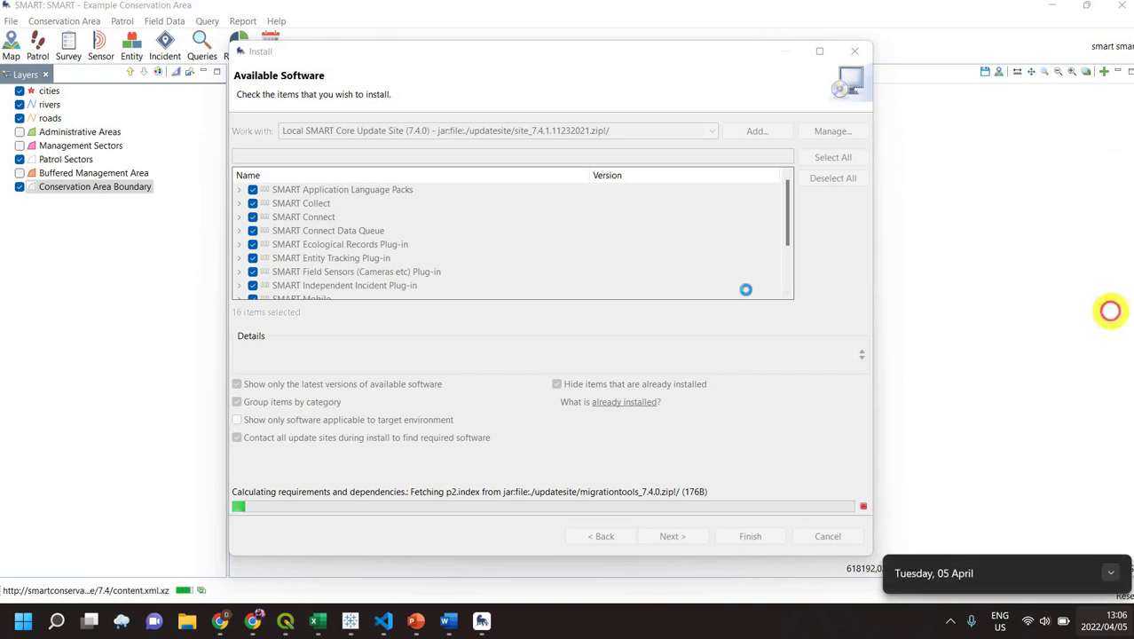
{"action": "left_click", "coordinate": [1109, 570]}
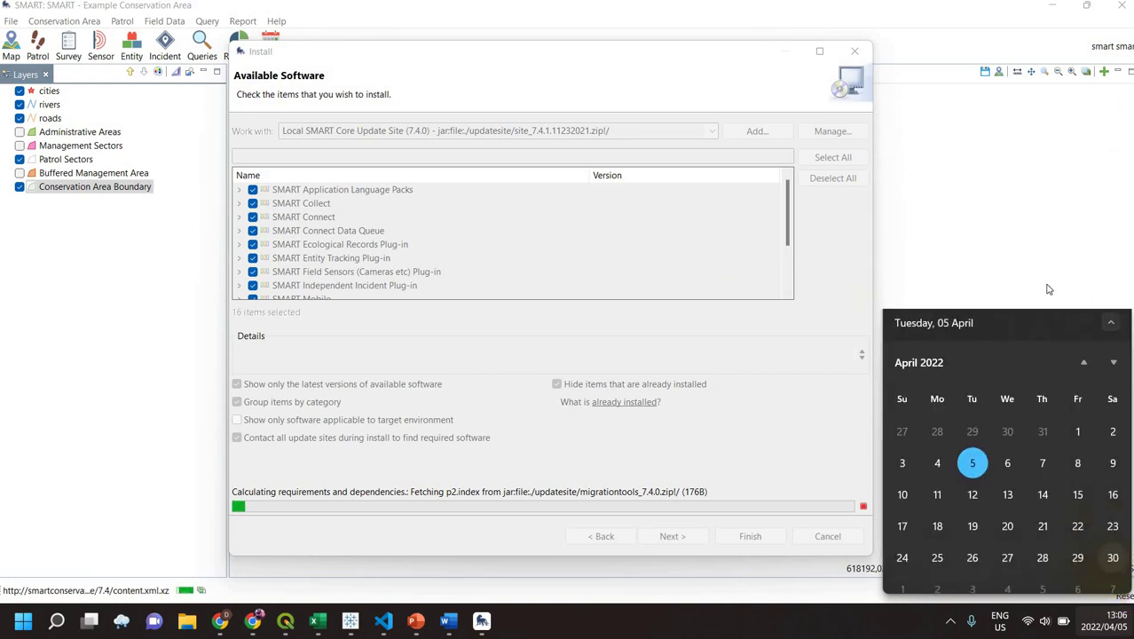
{"action": "left_click", "coordinate": [667, 66]}
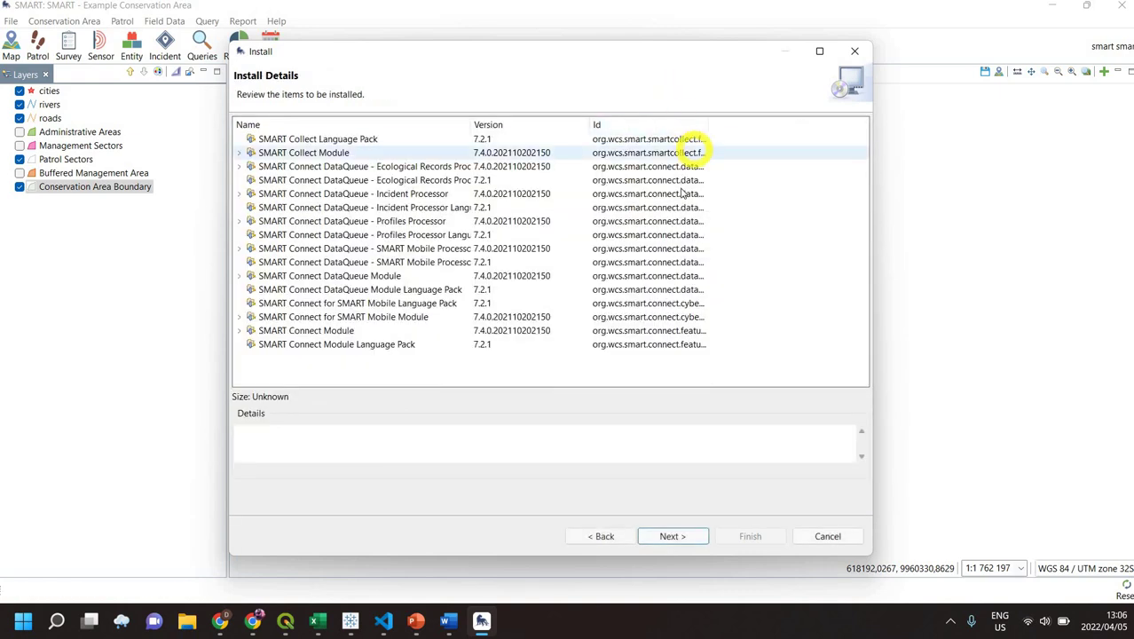
{"action": "key", "text": "super+alt+d"}
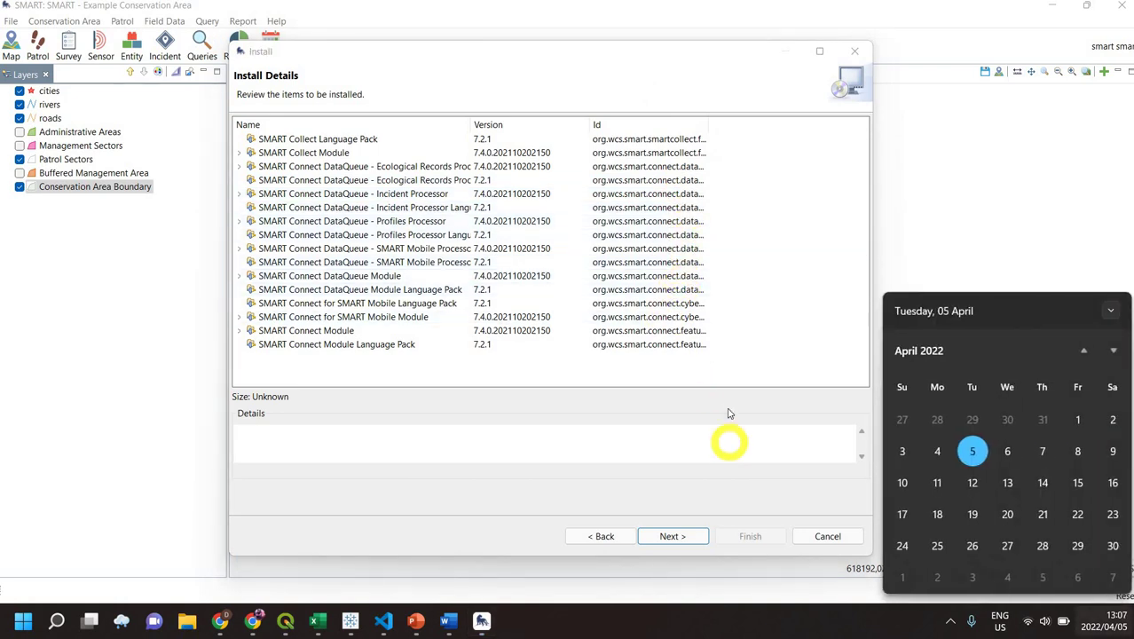
{"action": "left_click", "coordinate": [702, 391]}
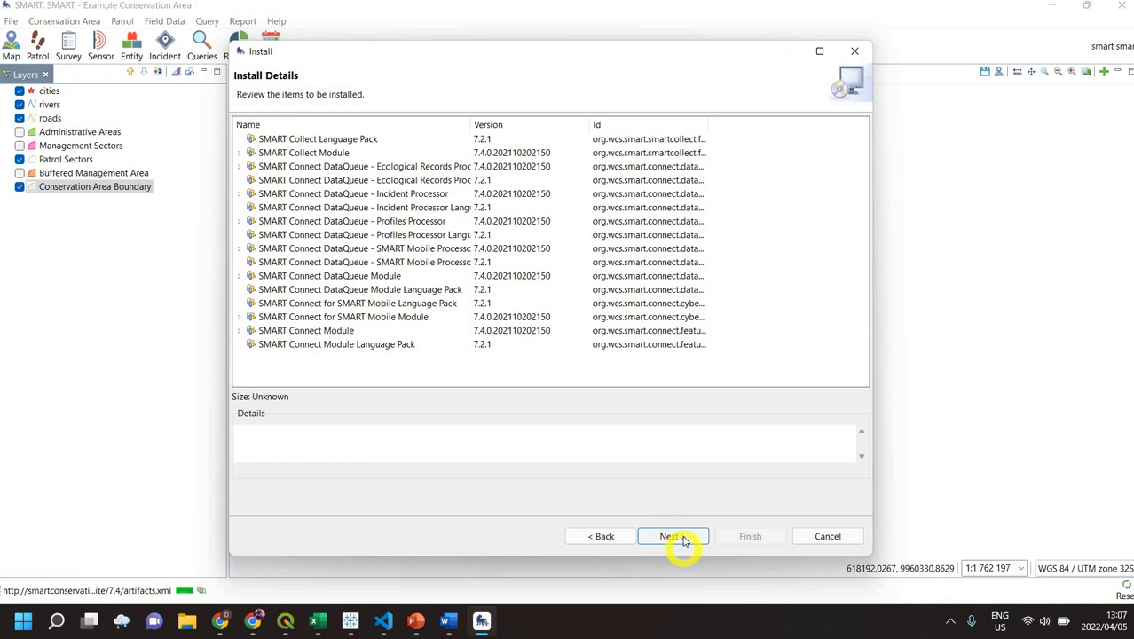
- Accept the SMART Software License, finish the wizard, and approve installing the unsigned software
{"action": "left_click", "coordinate": [672, 536]}
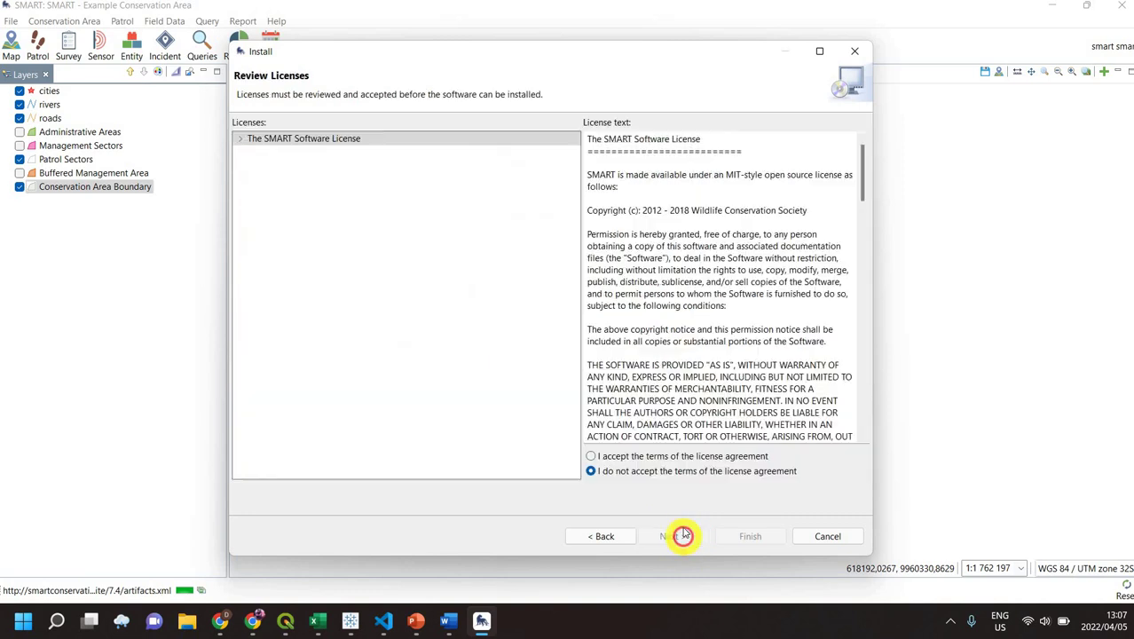
{"action": "left_click", "coordinate": [632, 456]}
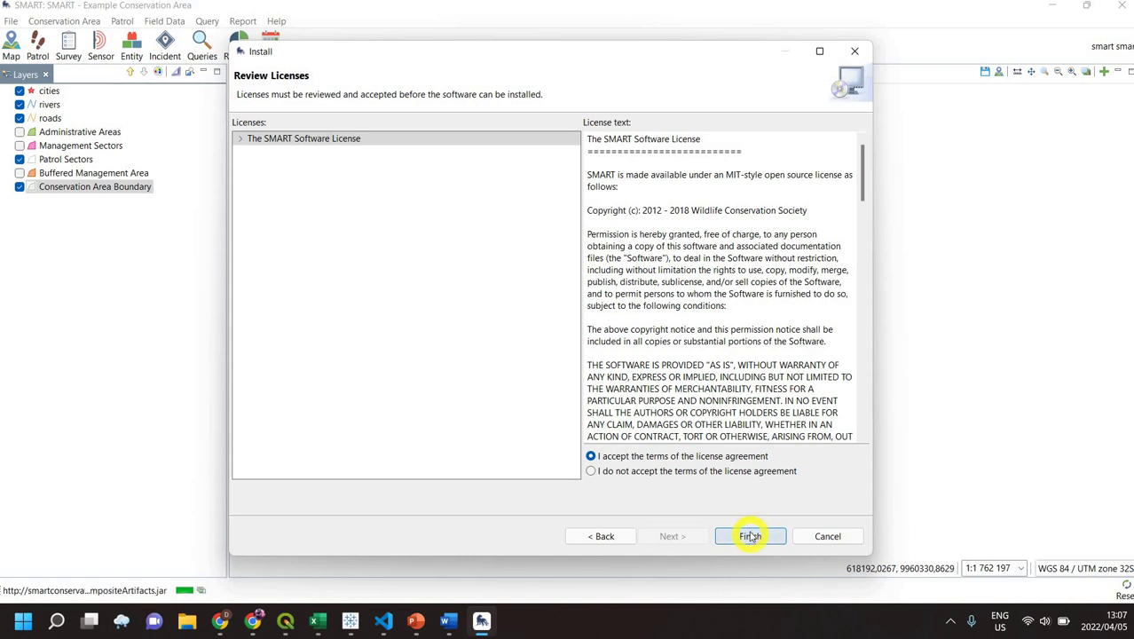
{"action": "left_click", "coordinate": [750, 536]}
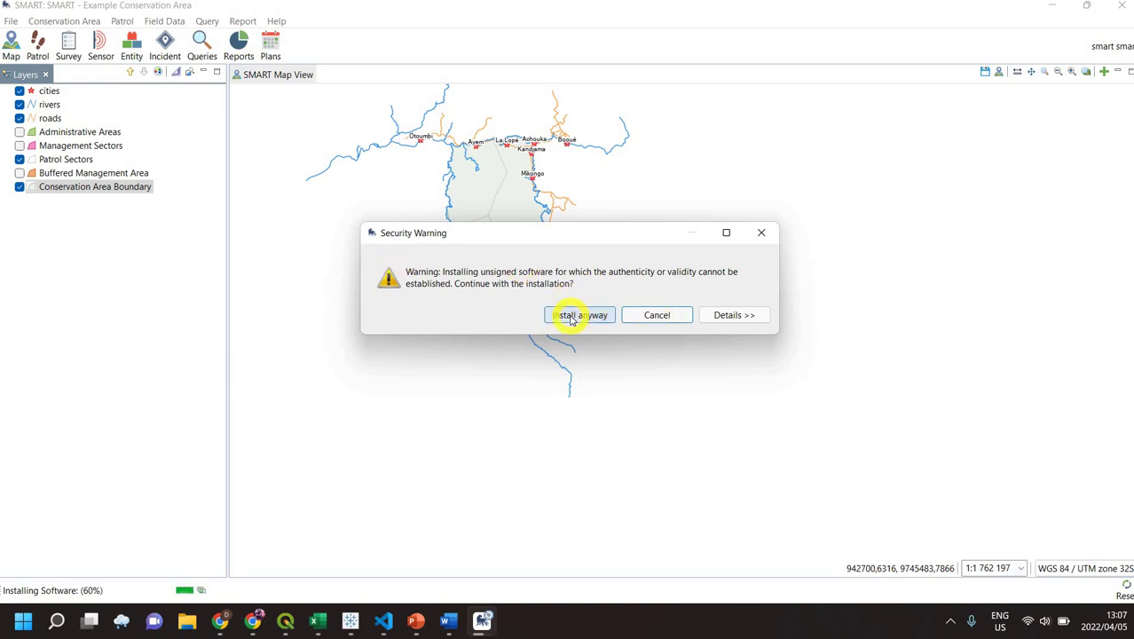
{"action": "left_click", "coordinate": [572, 317]}
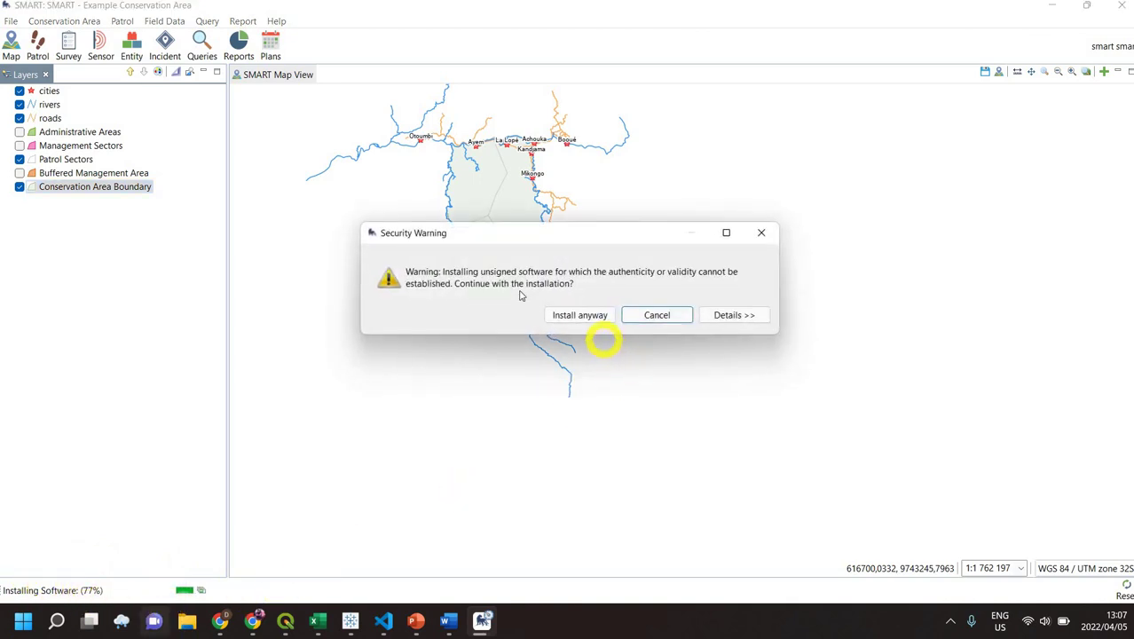
{"action": "left_click", "coordinate": [575, 316]}
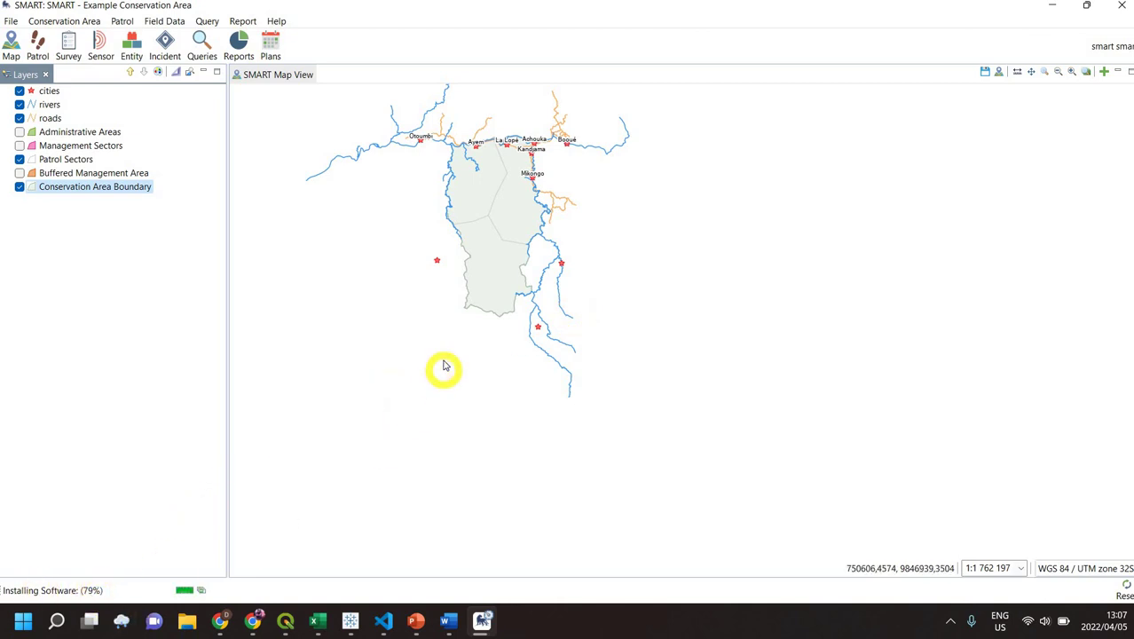
{"action": "key", "text": "super+alt+d"}
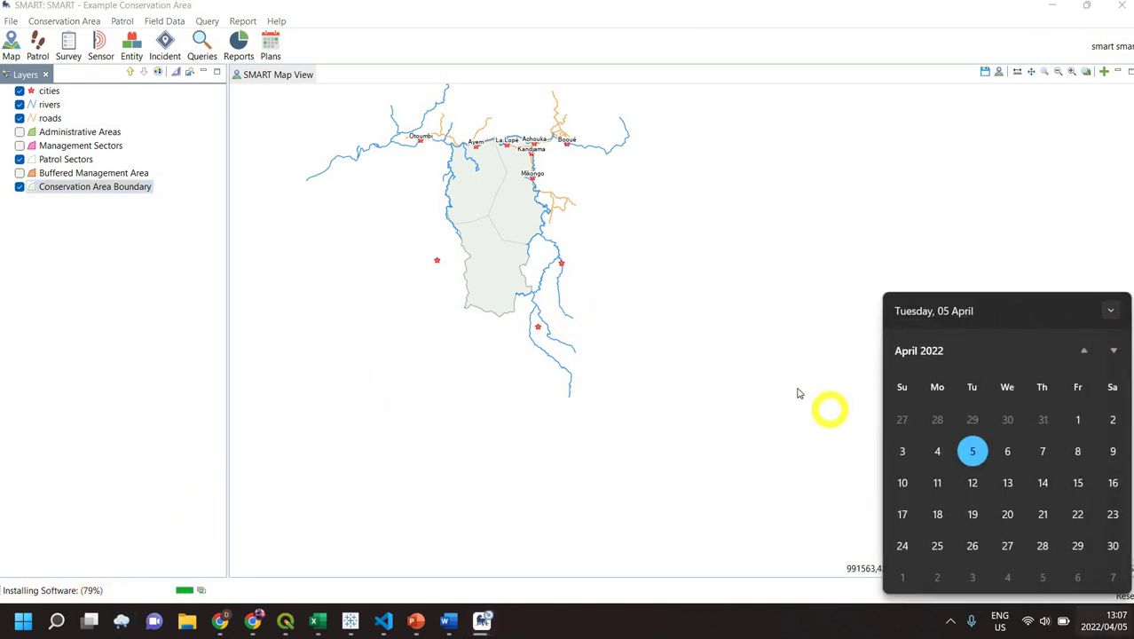
{"action": "left_click", "coordinate": [796, 390]}
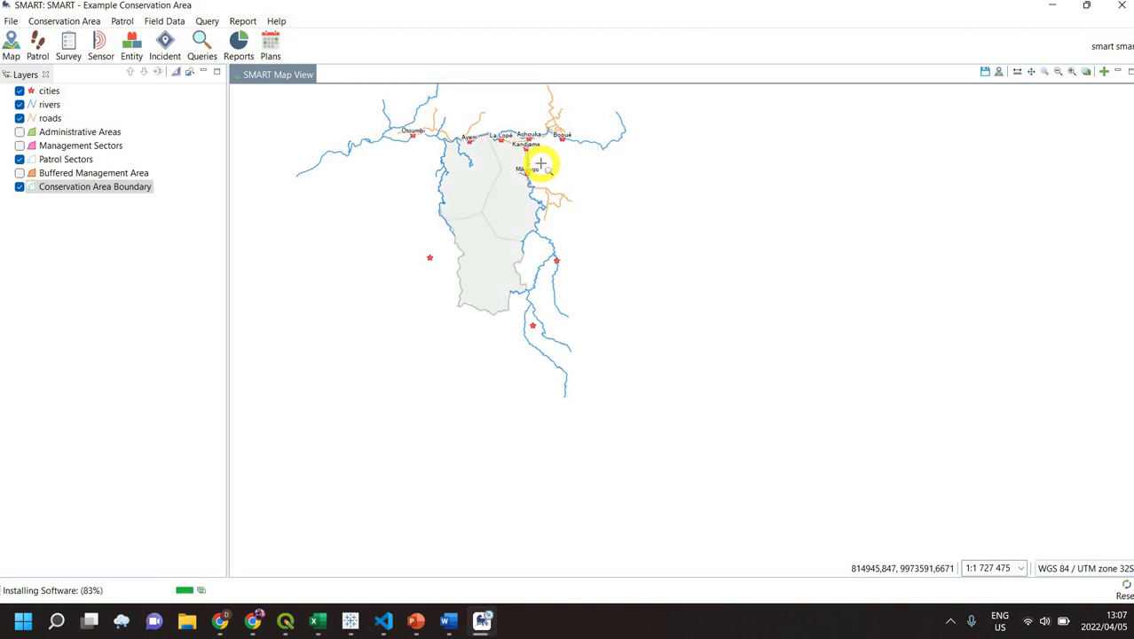
- Restart SMART now to apply the installed plug-in update
{"action": "key", "text": "super+alt+d"}
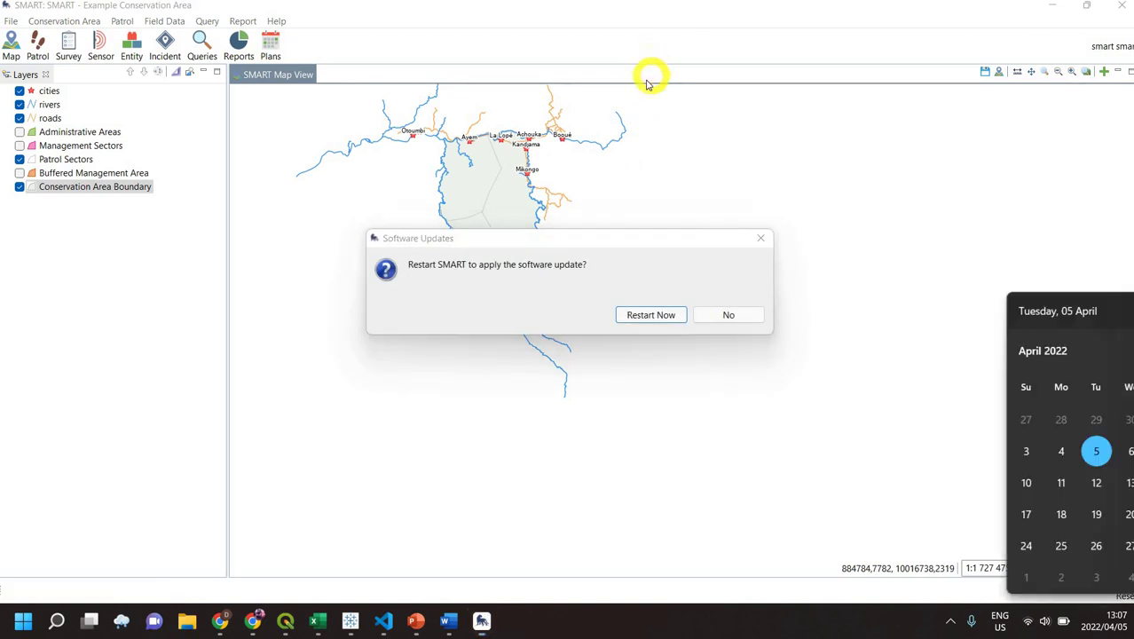
{"action": "left_click", "coordinate": [639, 235]}
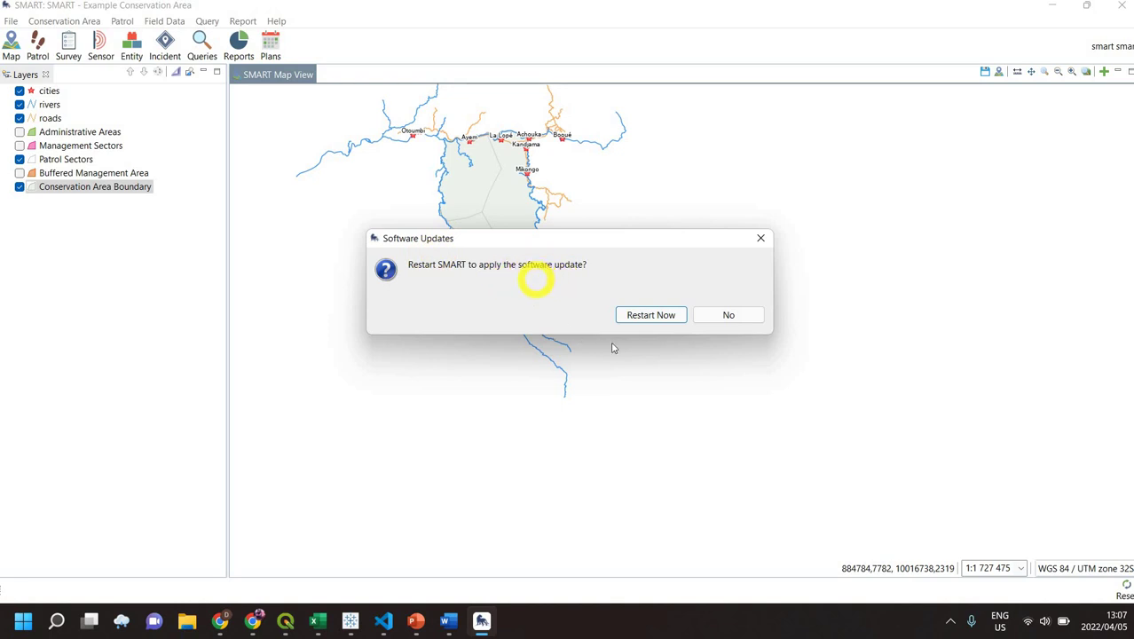
{"action": "left_click", "coordinate": [657, 318]}
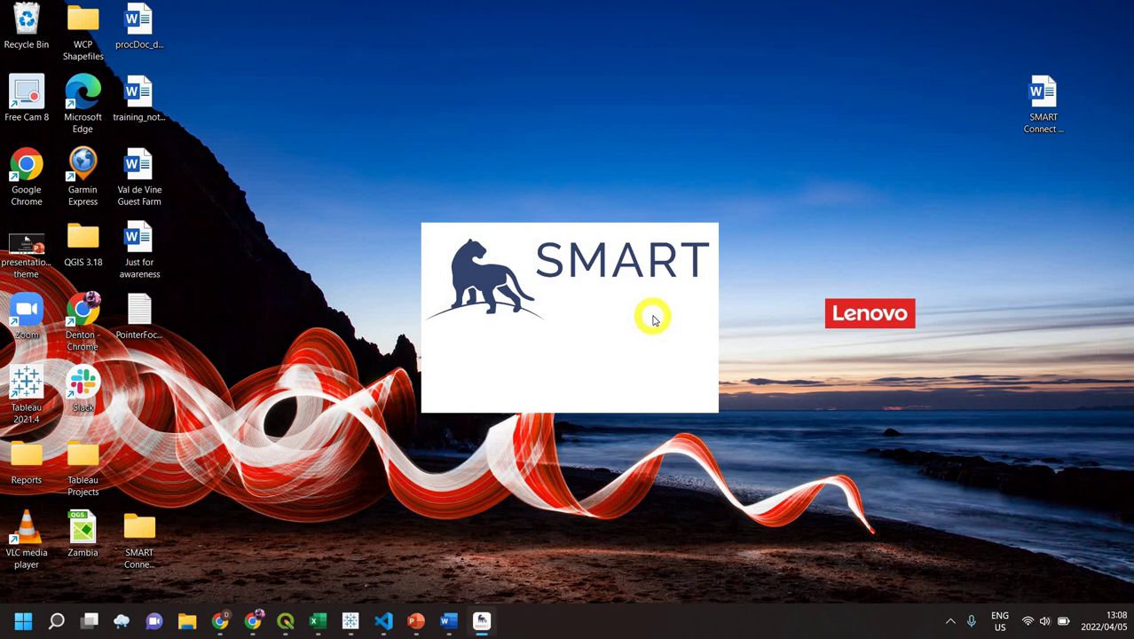
- Close the calendar pop-up and leftover date notification so the 7.4.0 login window shows
{"action": "key", "text": "super+n"}
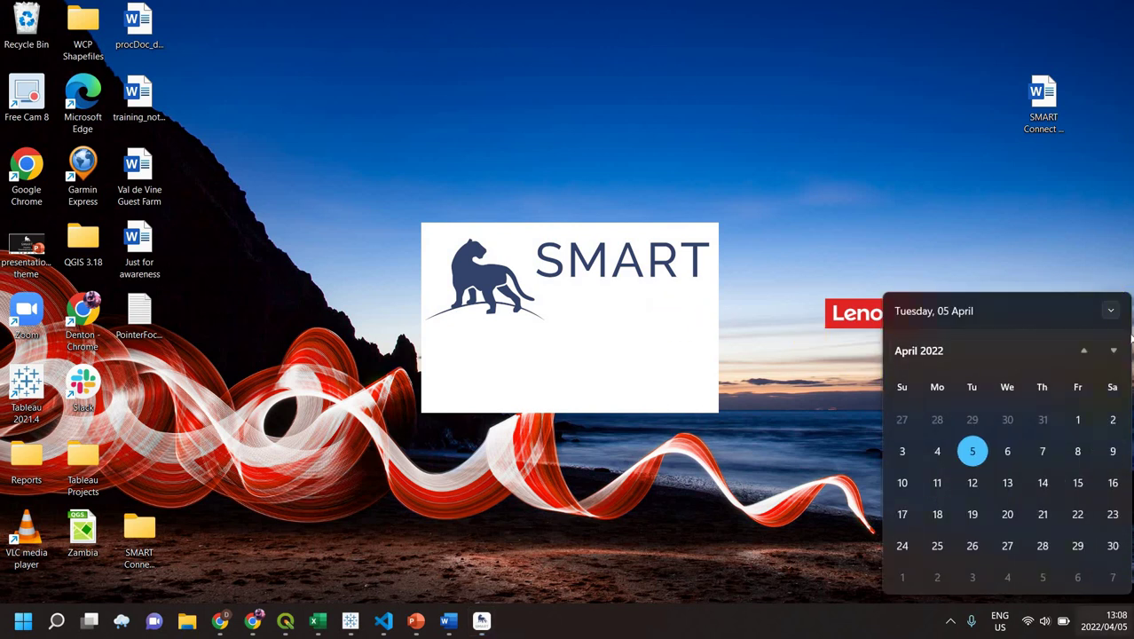
{"action": "left_click", "coordinate": [1112, 313]}
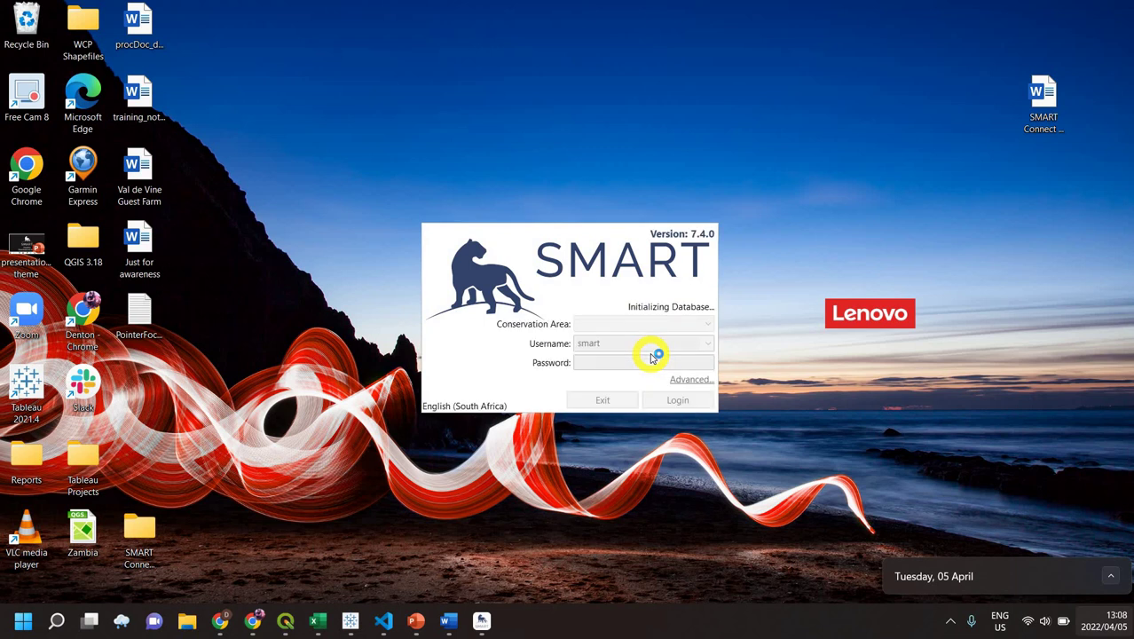
{"action": "left_click", "coordinate": [636, 280]}
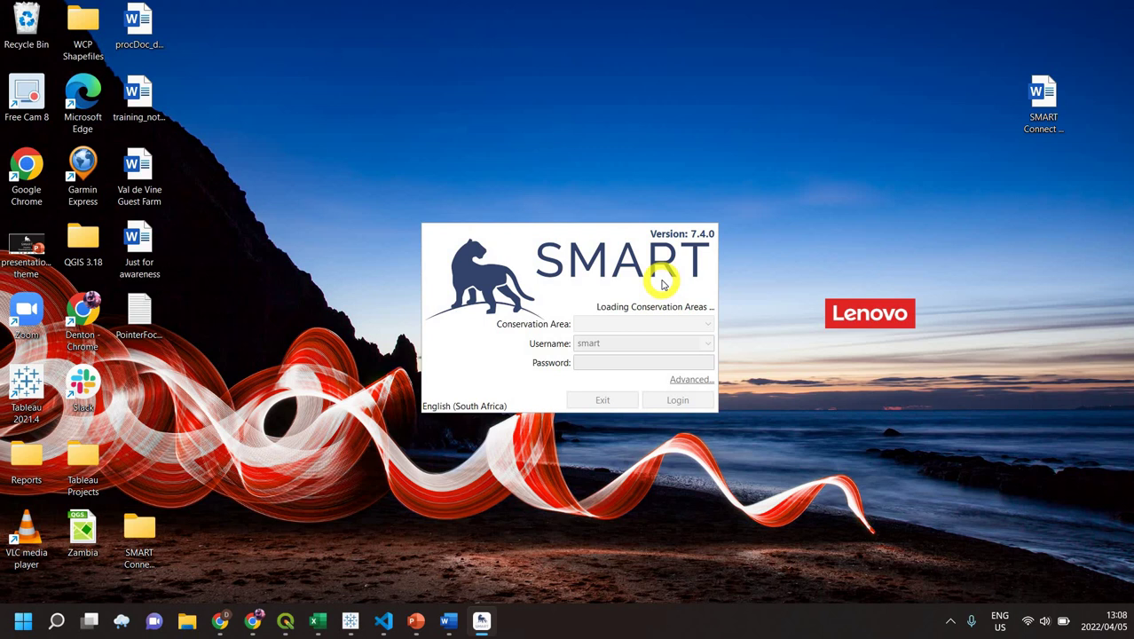
{"action": "left_click", "coordinate": [690, 381]}
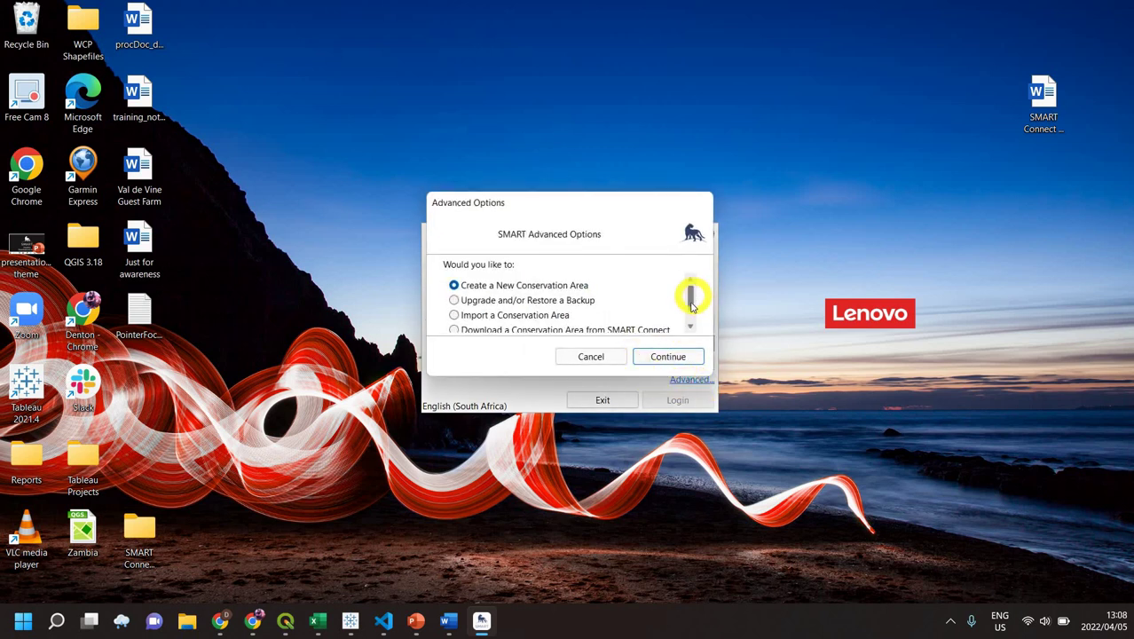
{"action": "left_click_drag", "start_coordinate": [689, 289], "coordinate": [690, 305]}
{"action": "scroll", "coordinate": [532, 328], "scroll_direction": "down", "scroll_amount": 1}
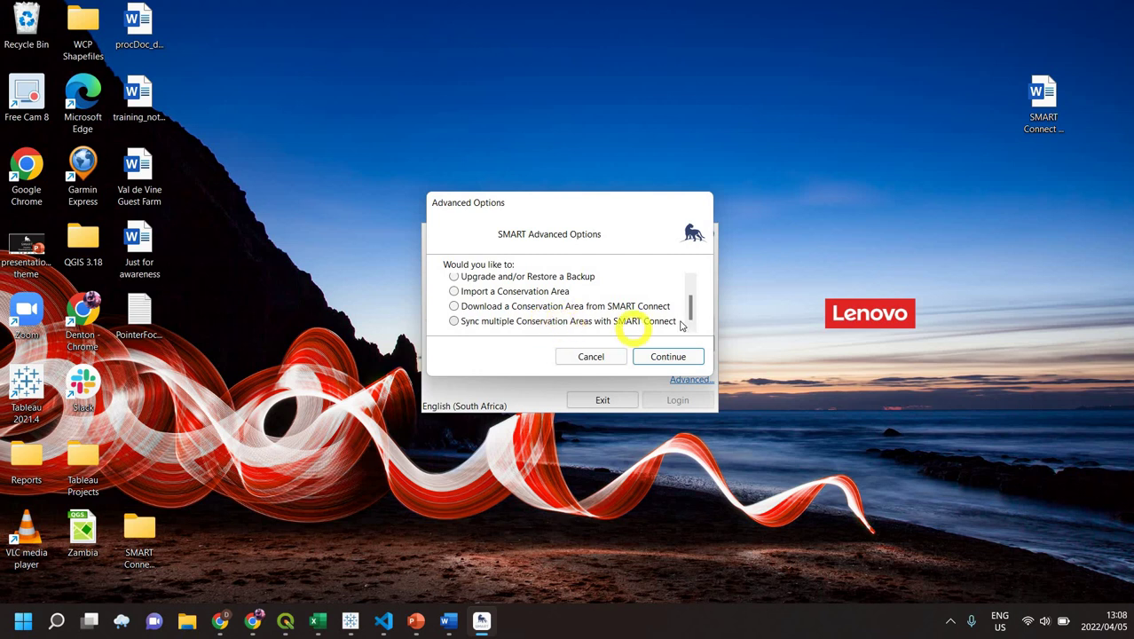
{"action": "left_click", "coordinate": [592, 360]}
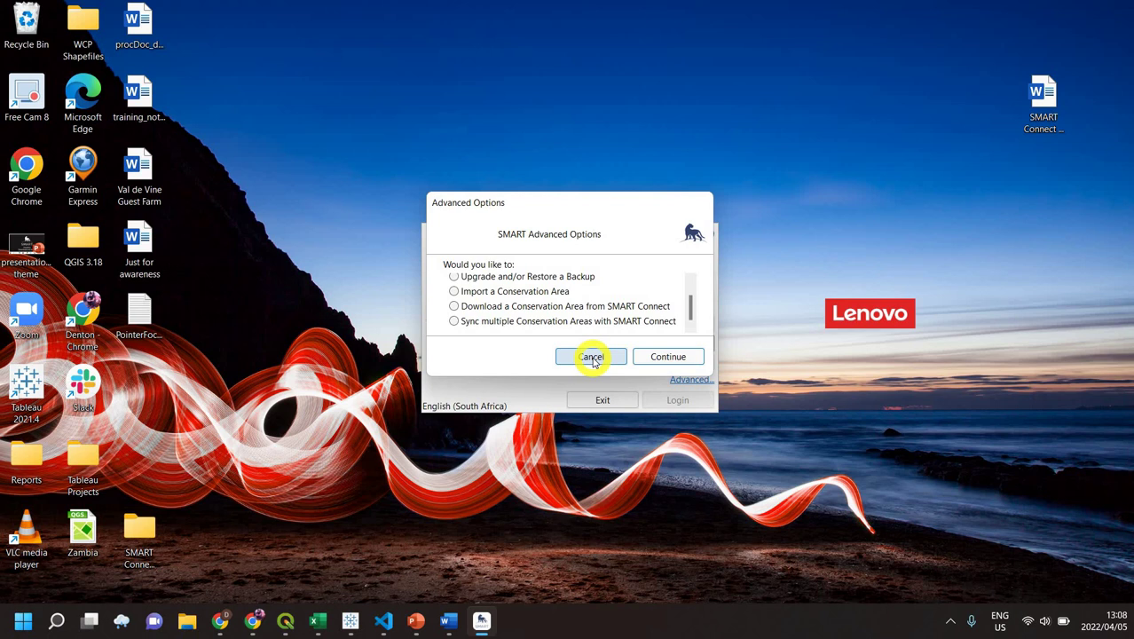
{"action": "left_click", "coordinate": [591, 358]}
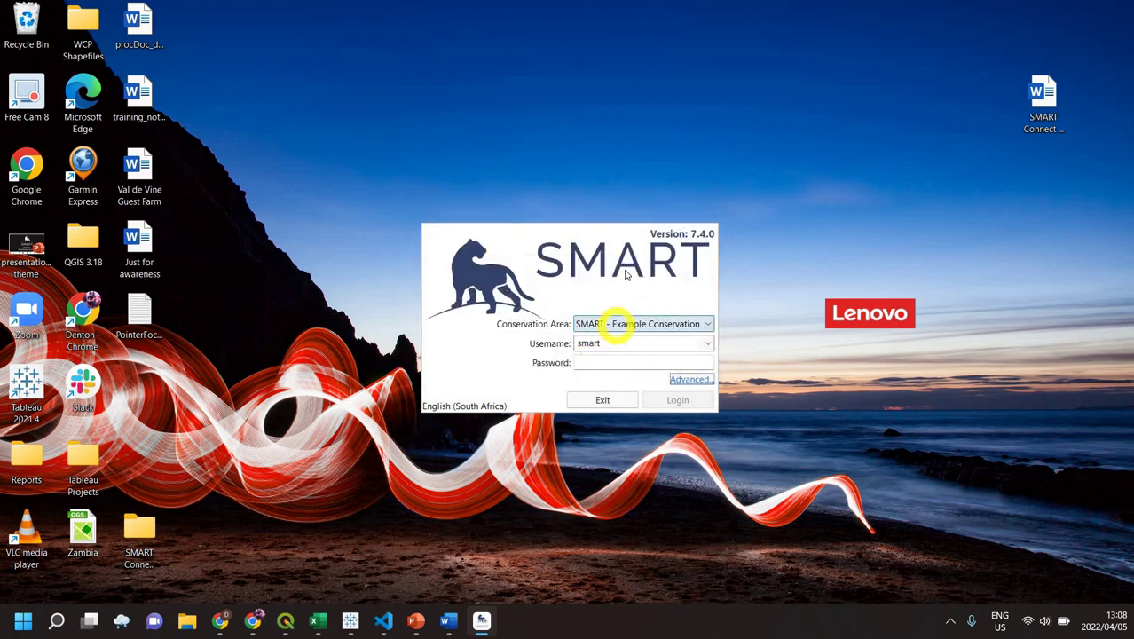